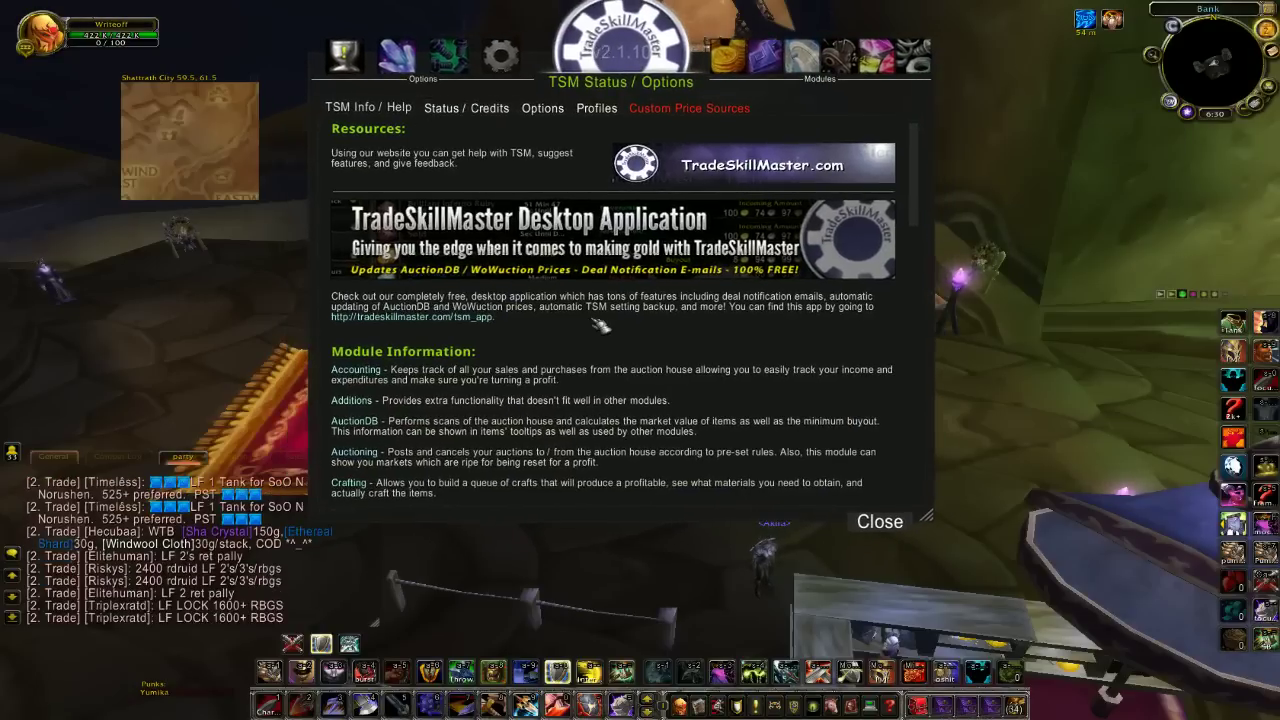
# - Look over the Additions module settings, then return to the TSM Info/Help page
pyautogui.scroll(-3, 597, 325)
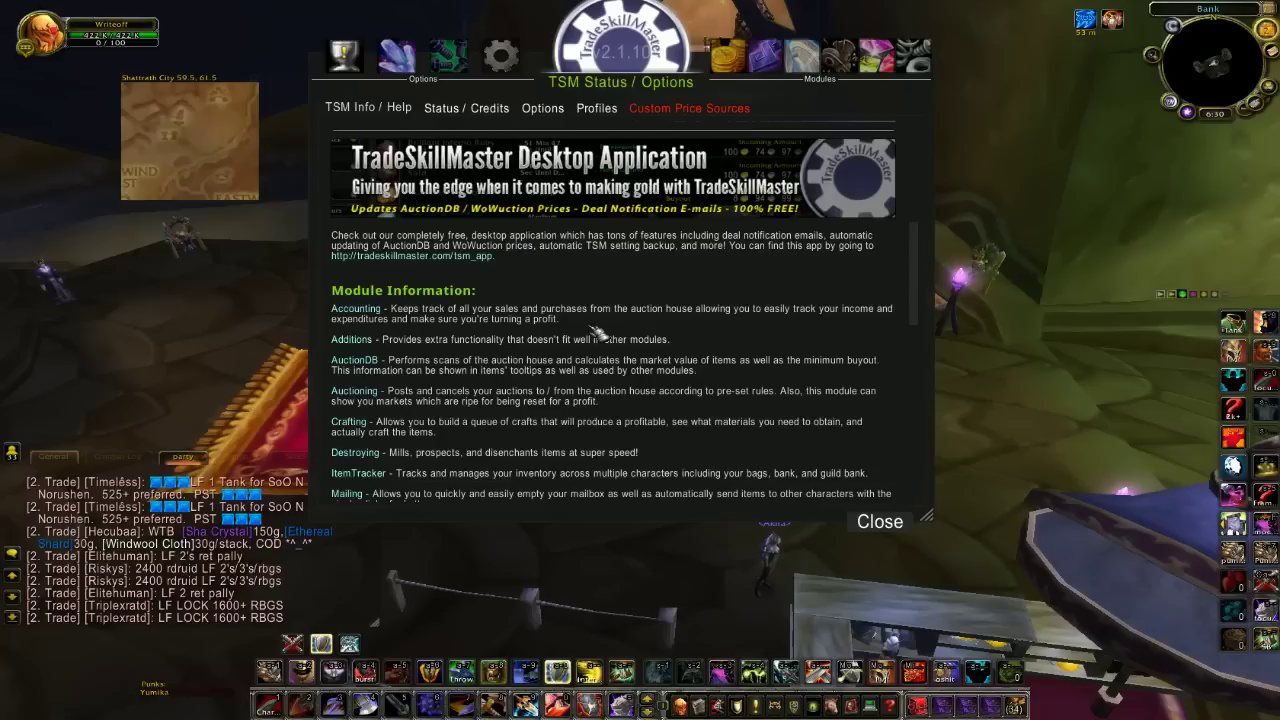
pyautogui.scroll(-2, 597, 333)
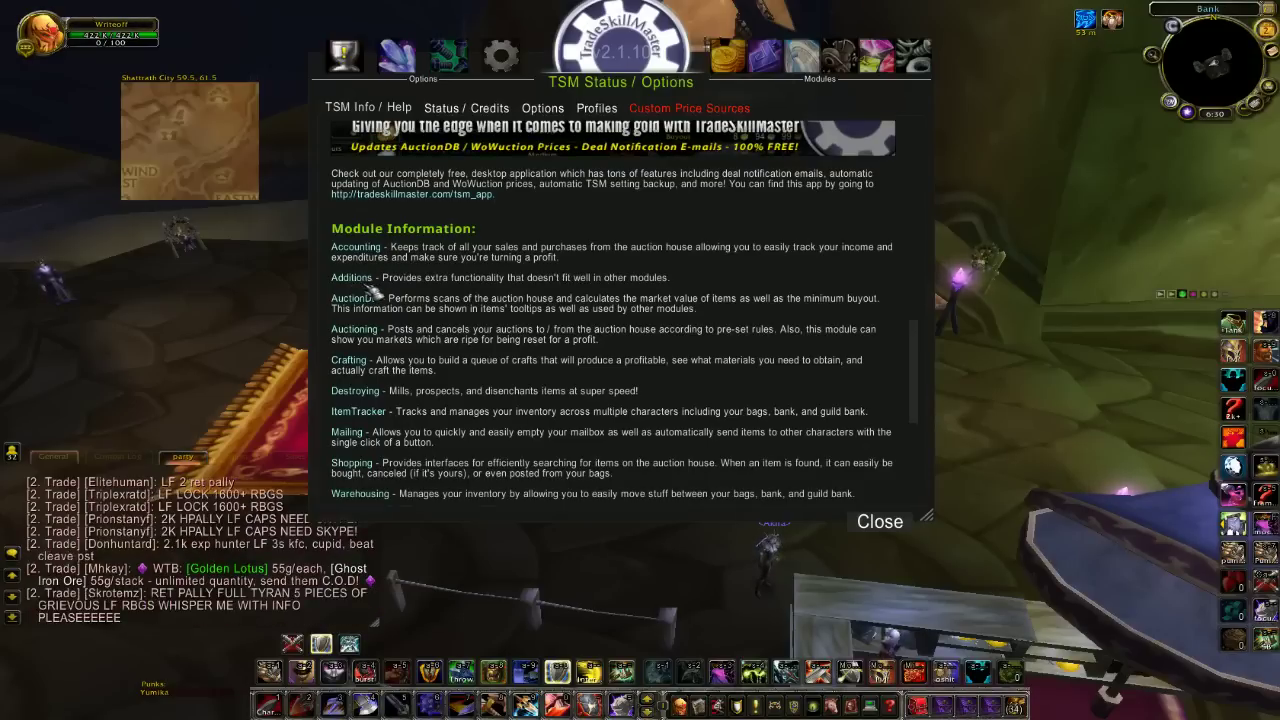
pyautogui.click(764, 58)
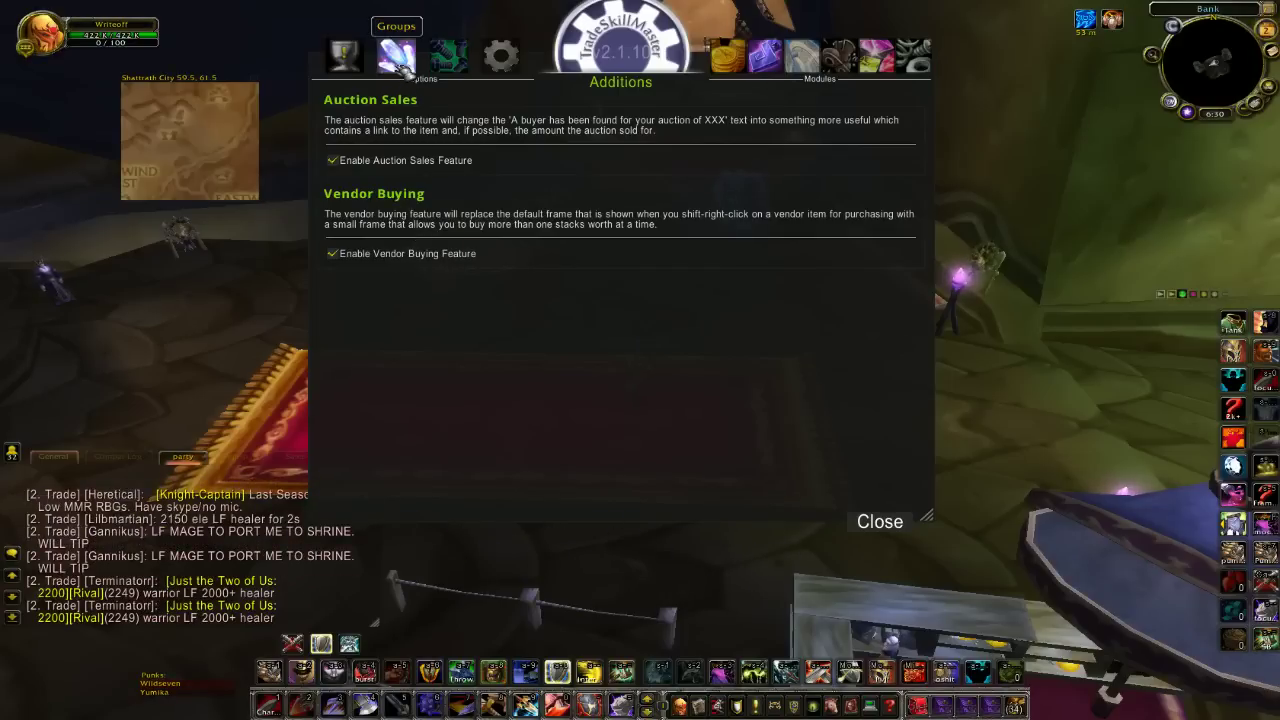
pyautogui.click(343, 56)
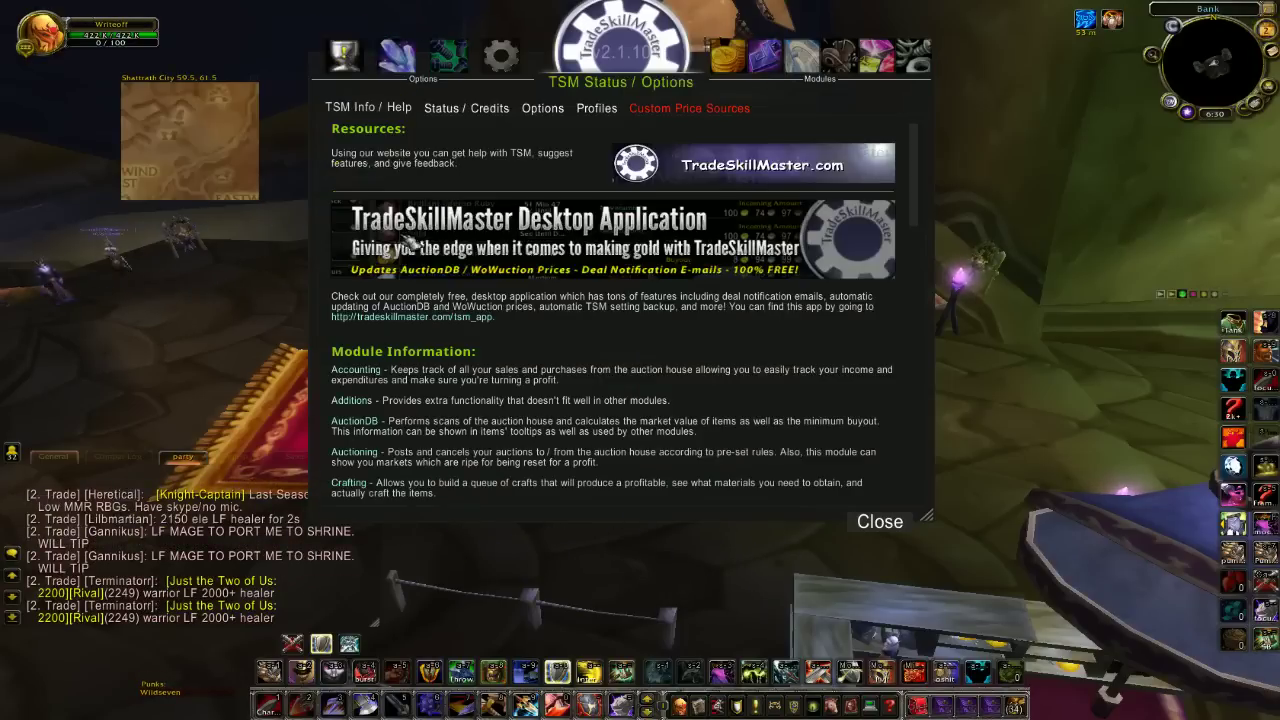
# - Scroll through the Module Information list and close the TSM Status / Options window
pyautogui.scroll(-2, 410, 300)
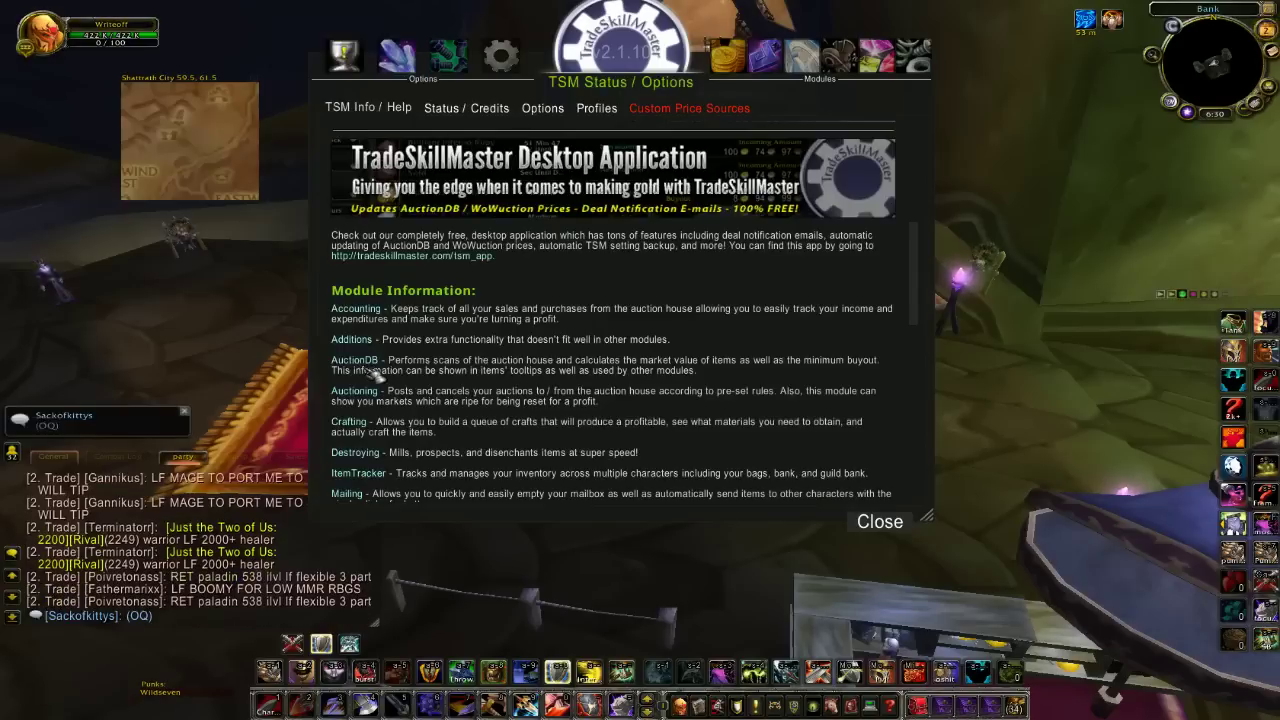
pyautogui.scroll(-2, 377, 372)
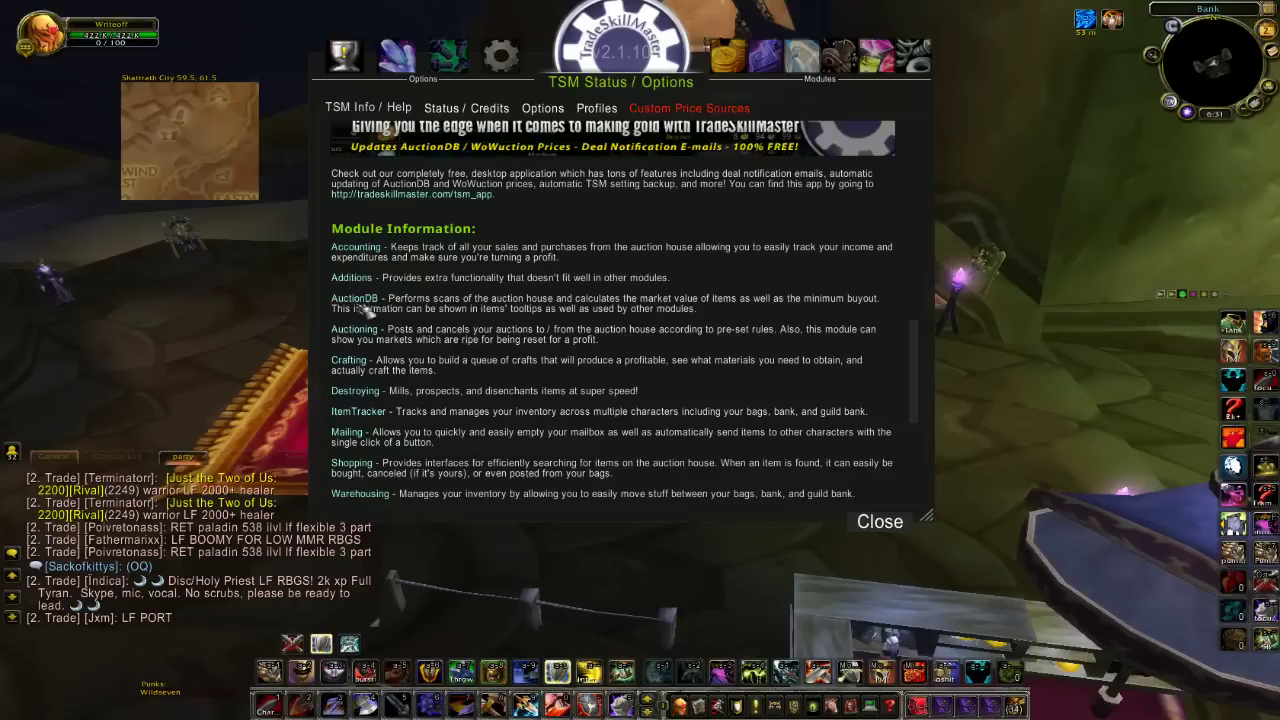
pyautogui.scroll(-1, 370, 310)
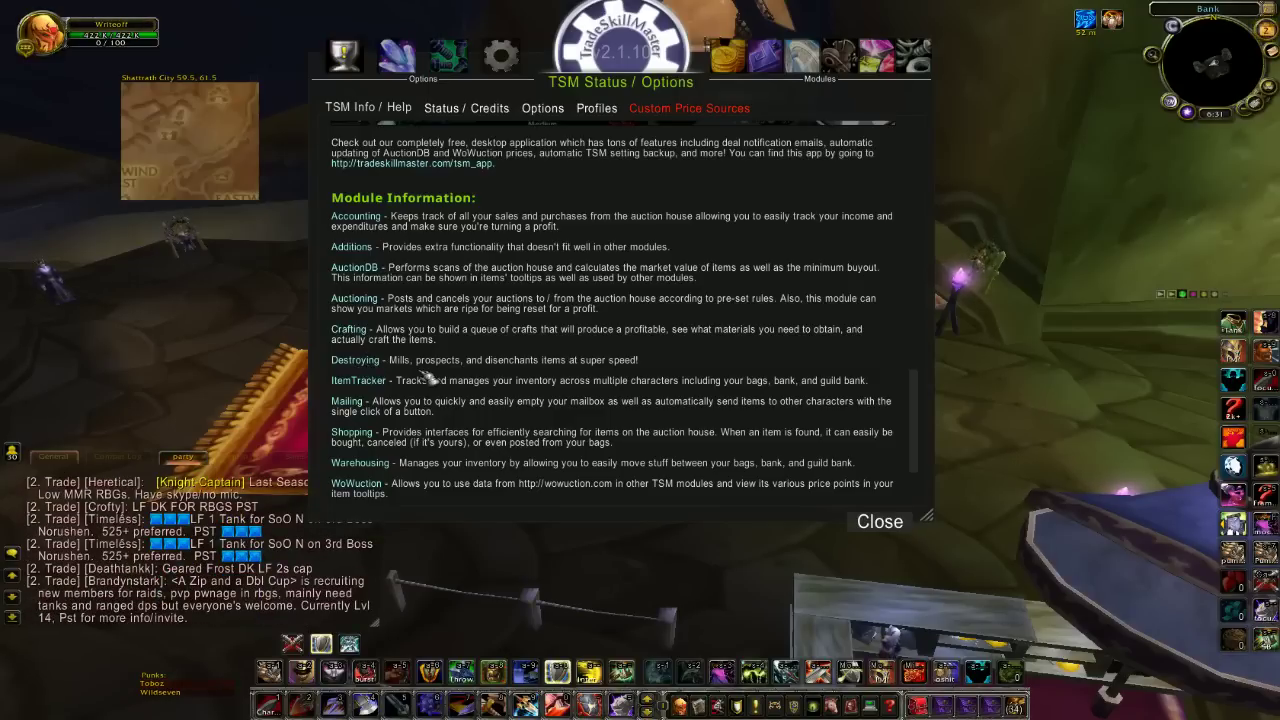
pyautogui.scroll(-1, 374, 370)
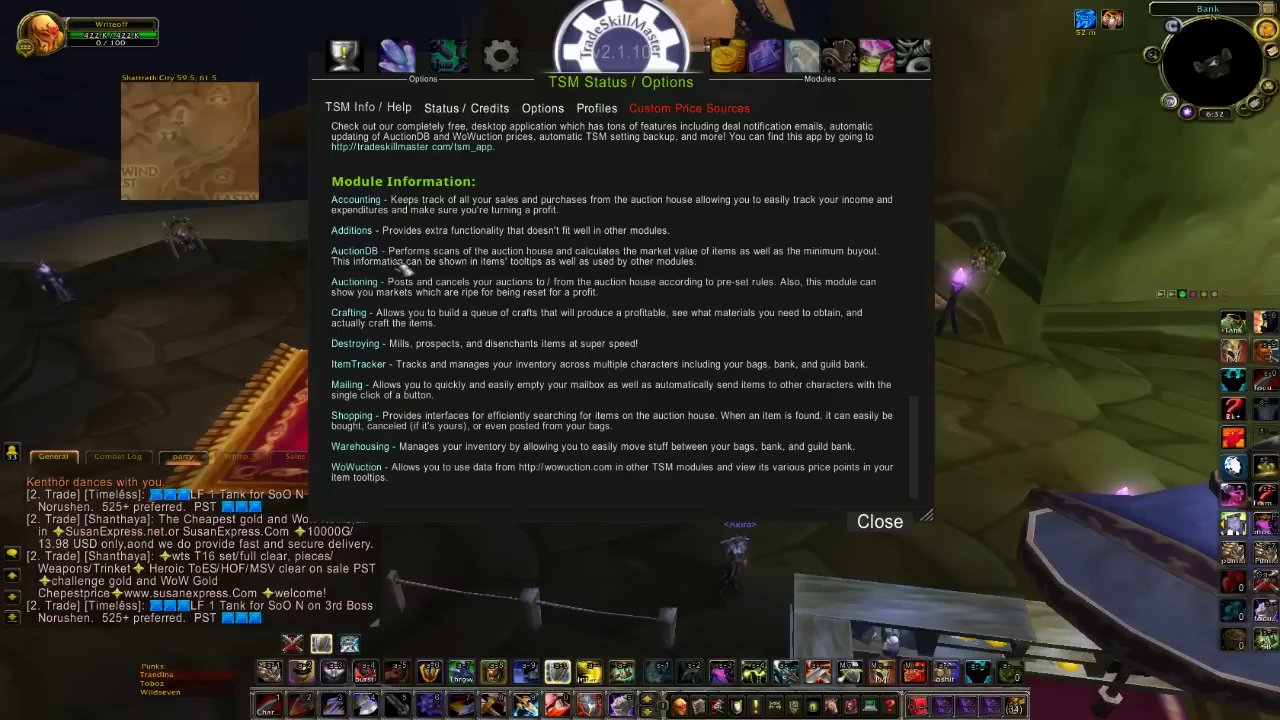
pyautogui.scroll(1, 476, 376)
pyautogui.scroll(-1, 476, 374)
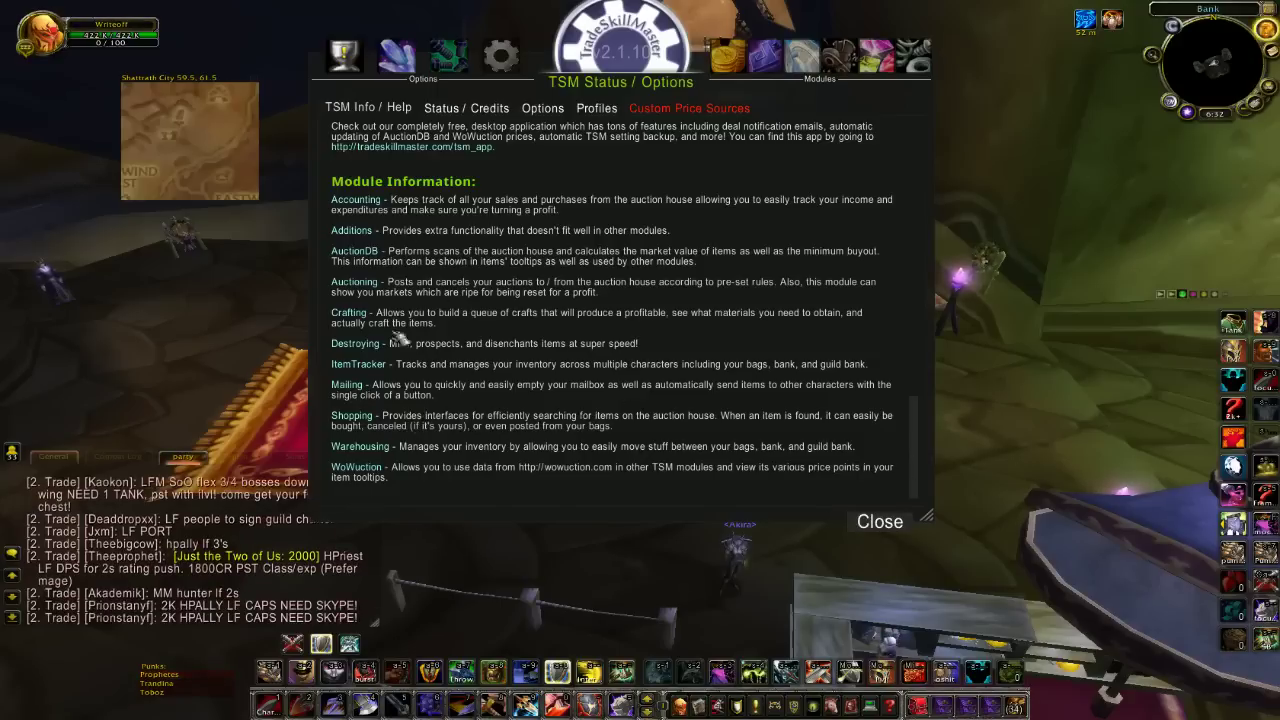
pyautogui.click(880, 521)
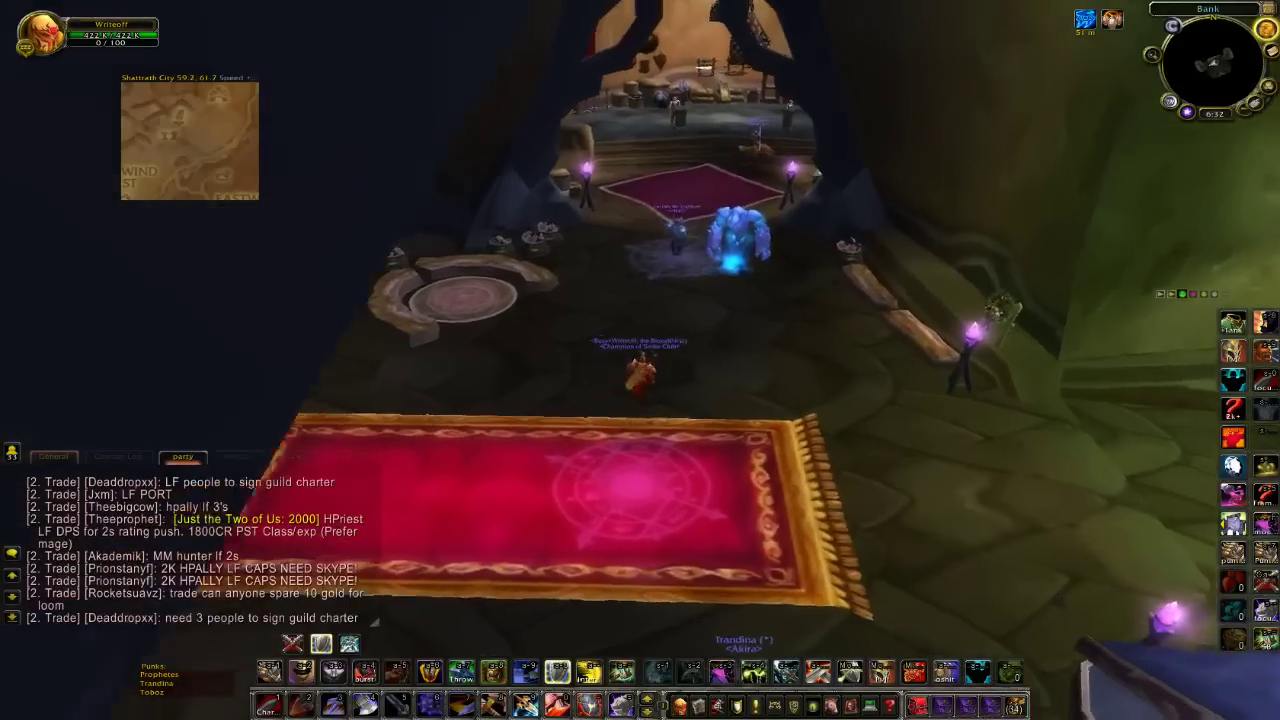
# - Run into the Scryer auction house, talk to Auctioneer Kalaren, and show the AuctionDB scan panel
pyautogui.press('w')
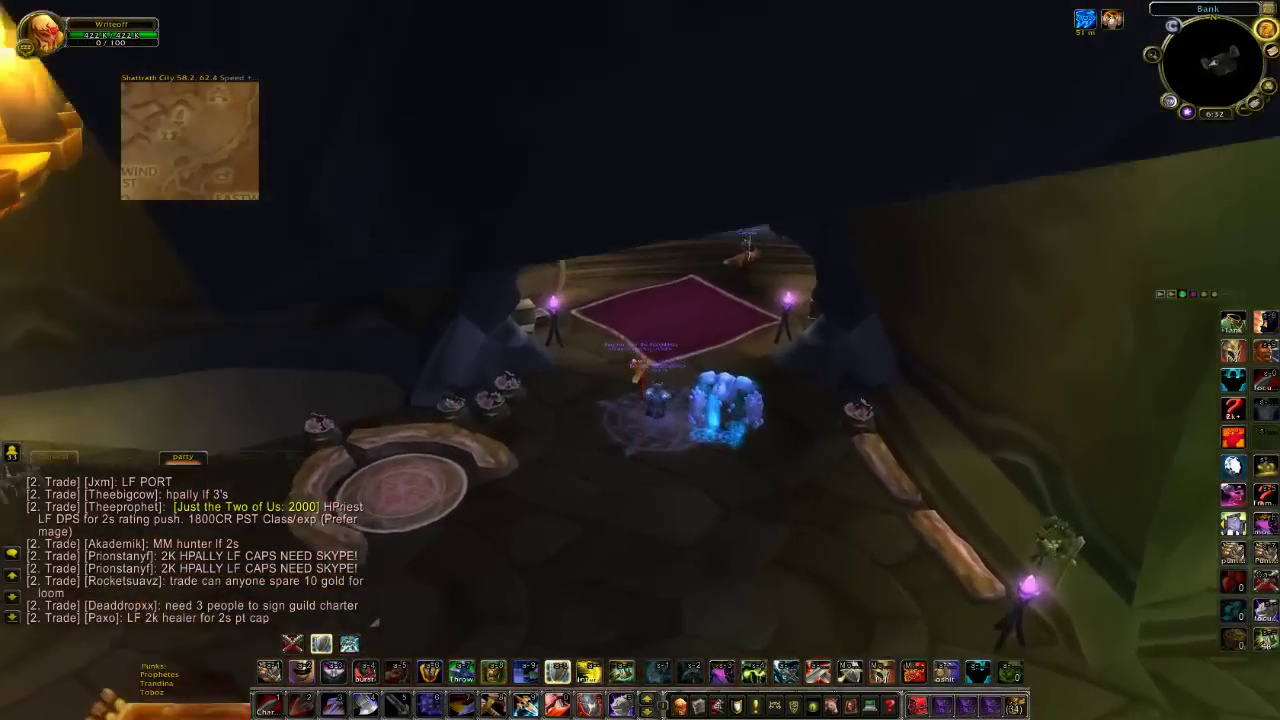
pyautogui.press('w')
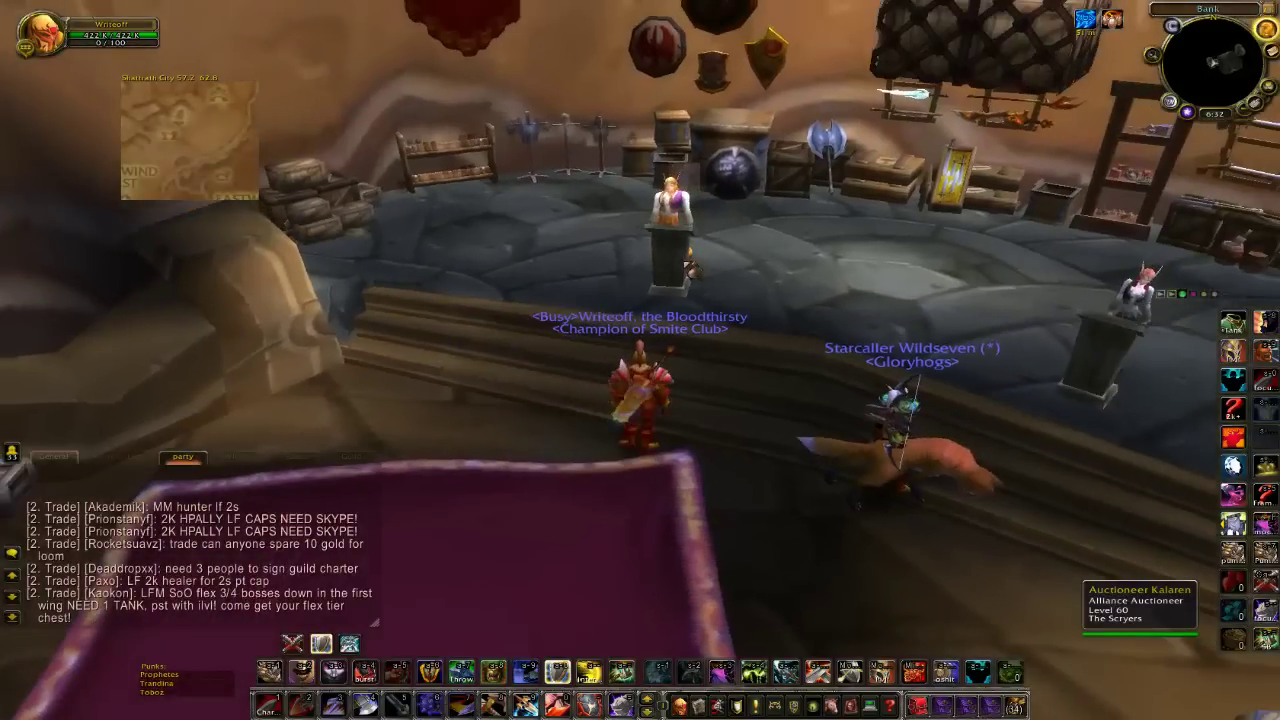
pyautogui.rightClick(690, 230)
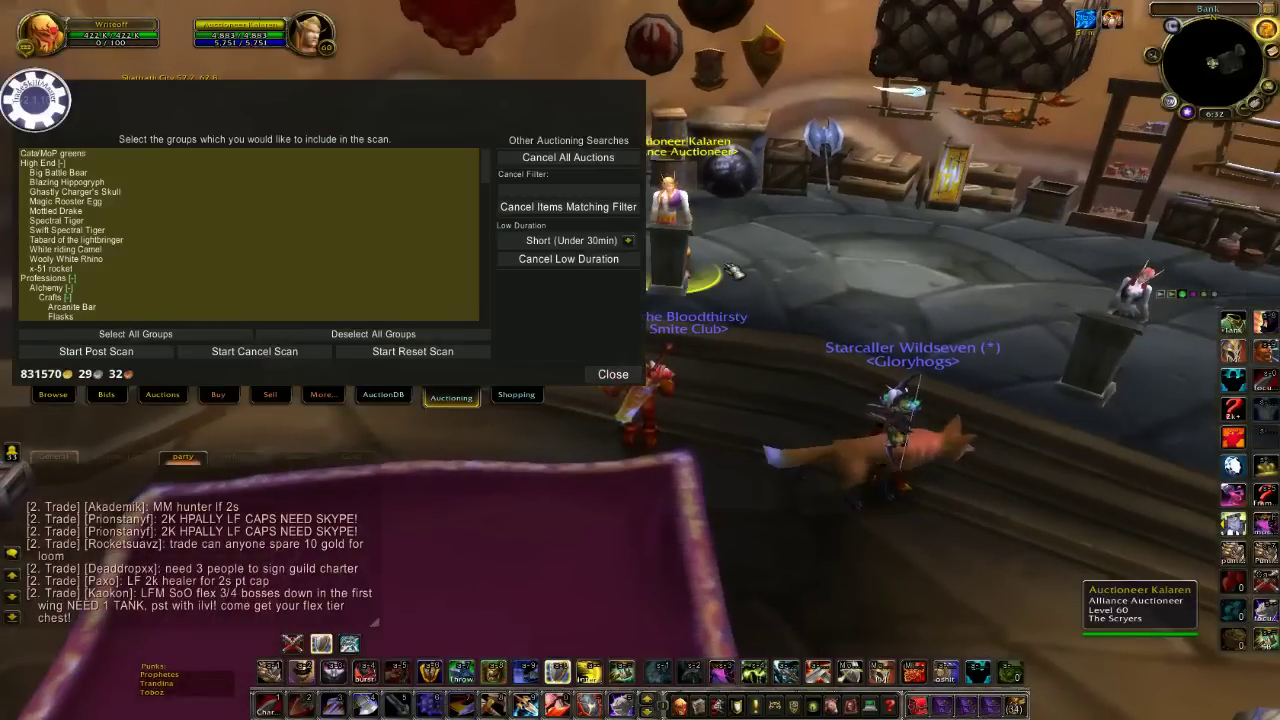
pyautogui.click(386, 398)
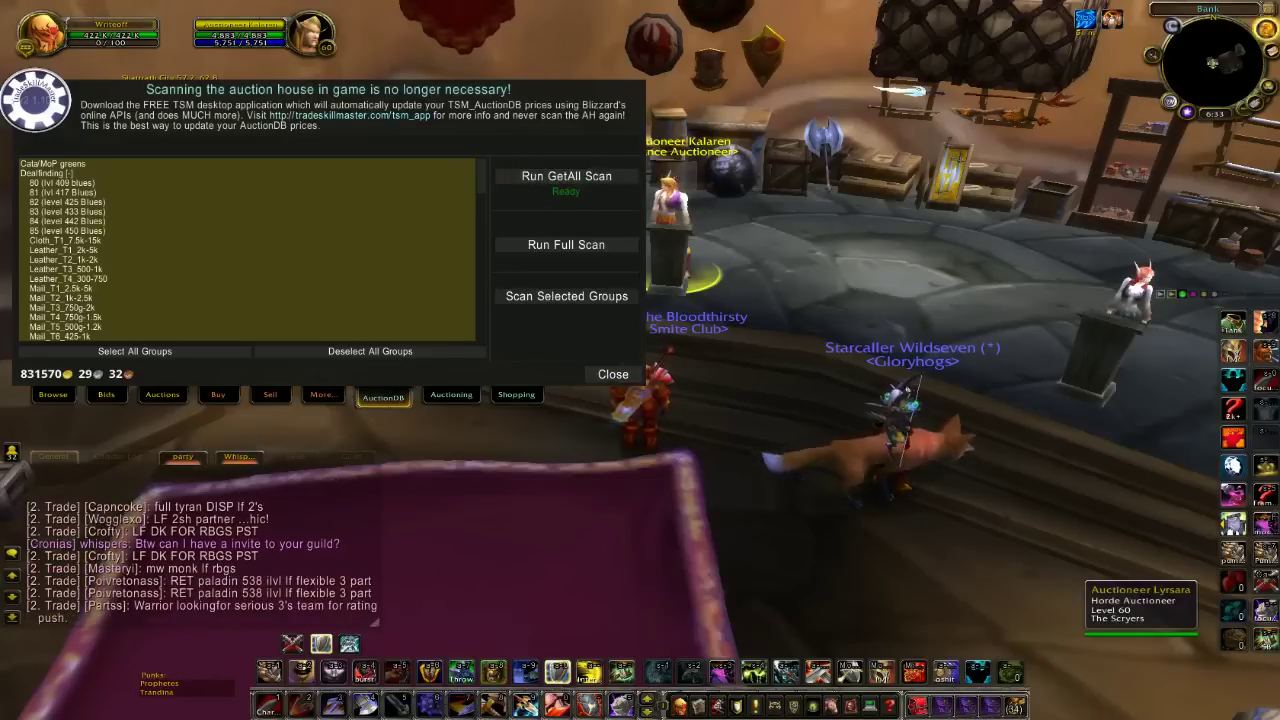
pyautogui.hotkey('alt', 'Tab')
# - Reposition the TSM desktop app window so the in-game scan panel stays visible
pyautogui.moveTo(964, 62); pyautogui.dragTo(645, 130)
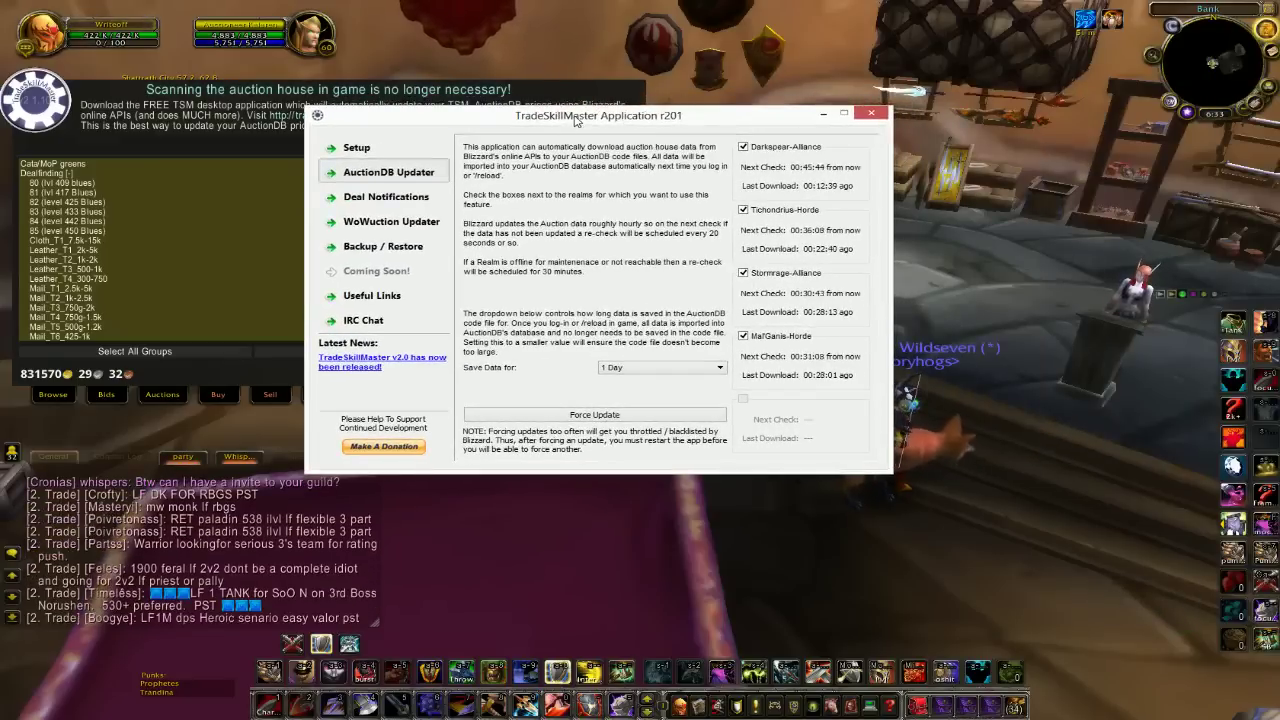
pyautogui.moveTo(573, 118); pyautogui.dragTo(566, 114)
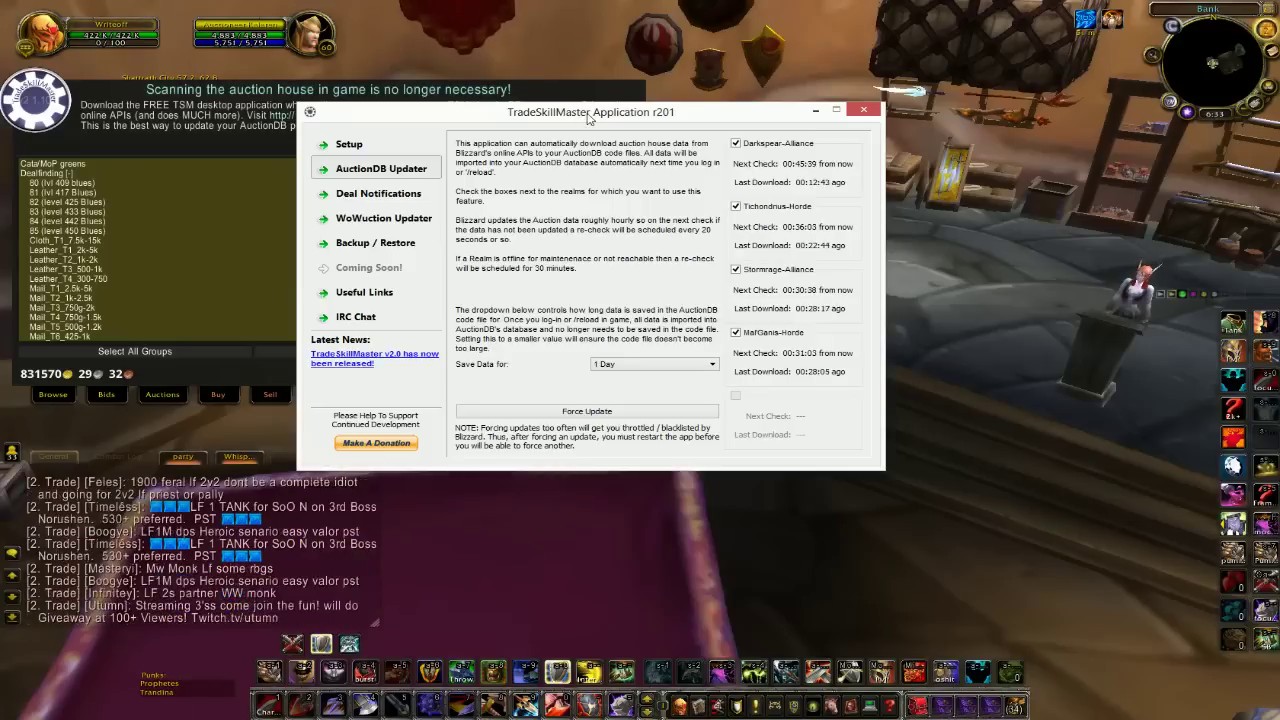
pyautogui.moveTo(589, 118); pyautogui.dragTo(577, 118)
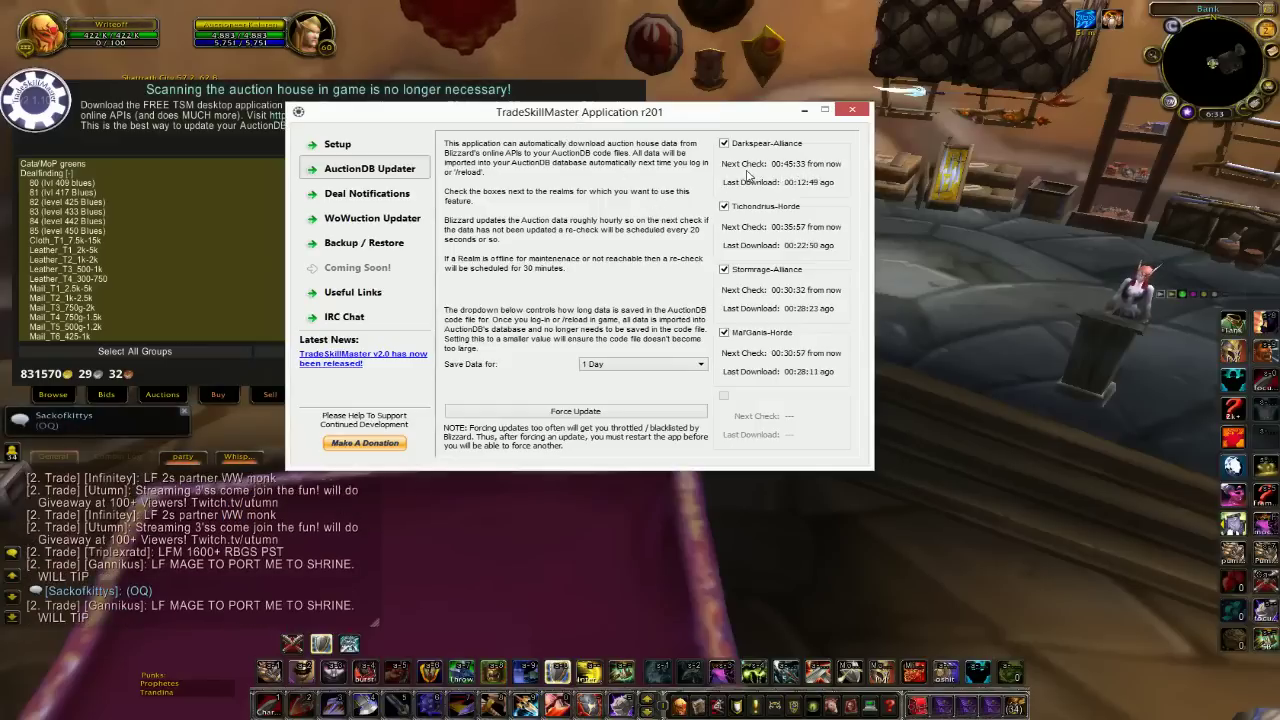
pyautogui.moveTo(527, 113); pyautogui.dragTo(867, 105)
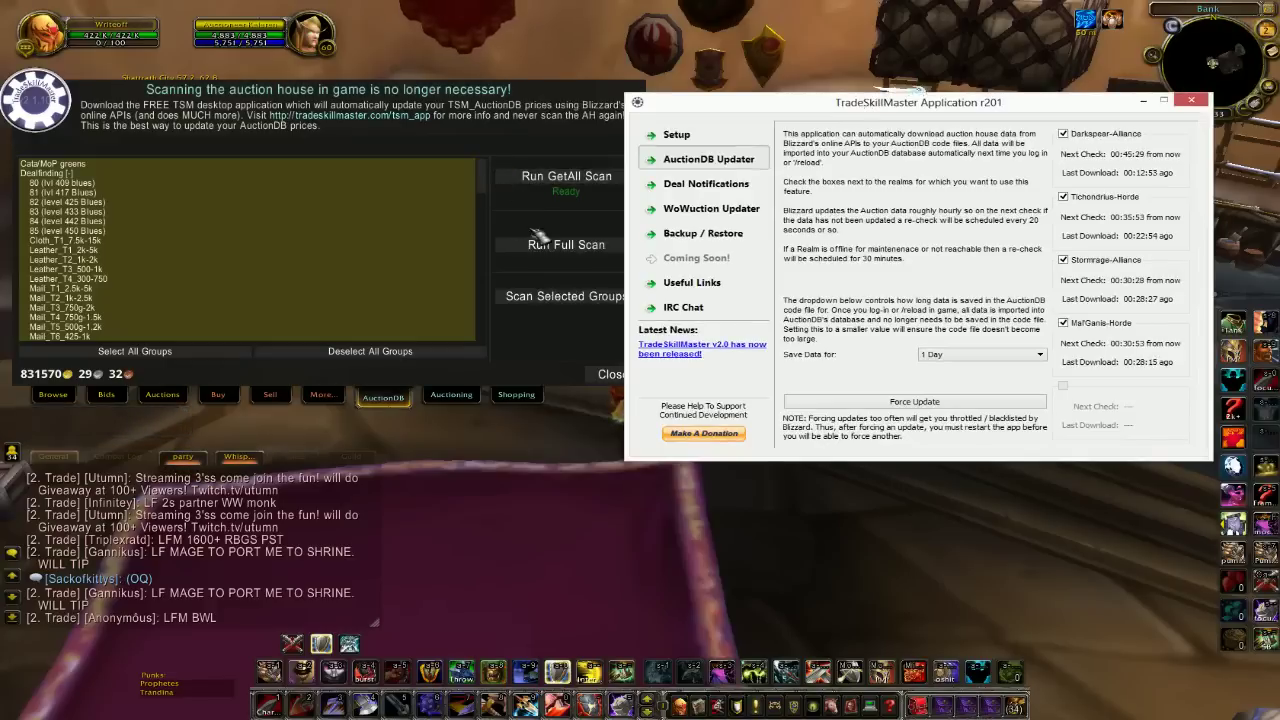
pyautogui.moveTo(830, 102); pyautogui.dragTo(697, 101)
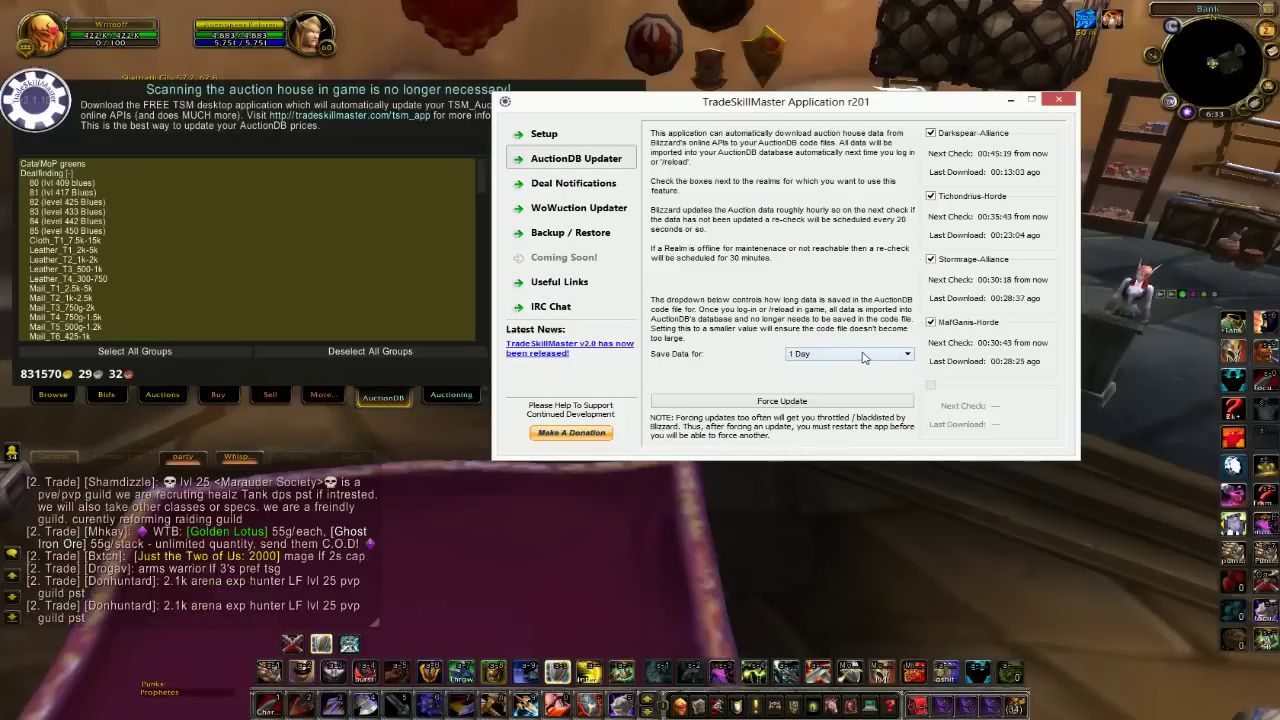
# - Keep the AuctionDB Updater's Save Data for setting at 1 Day and return to the game
pyautogui.click(907, 354)
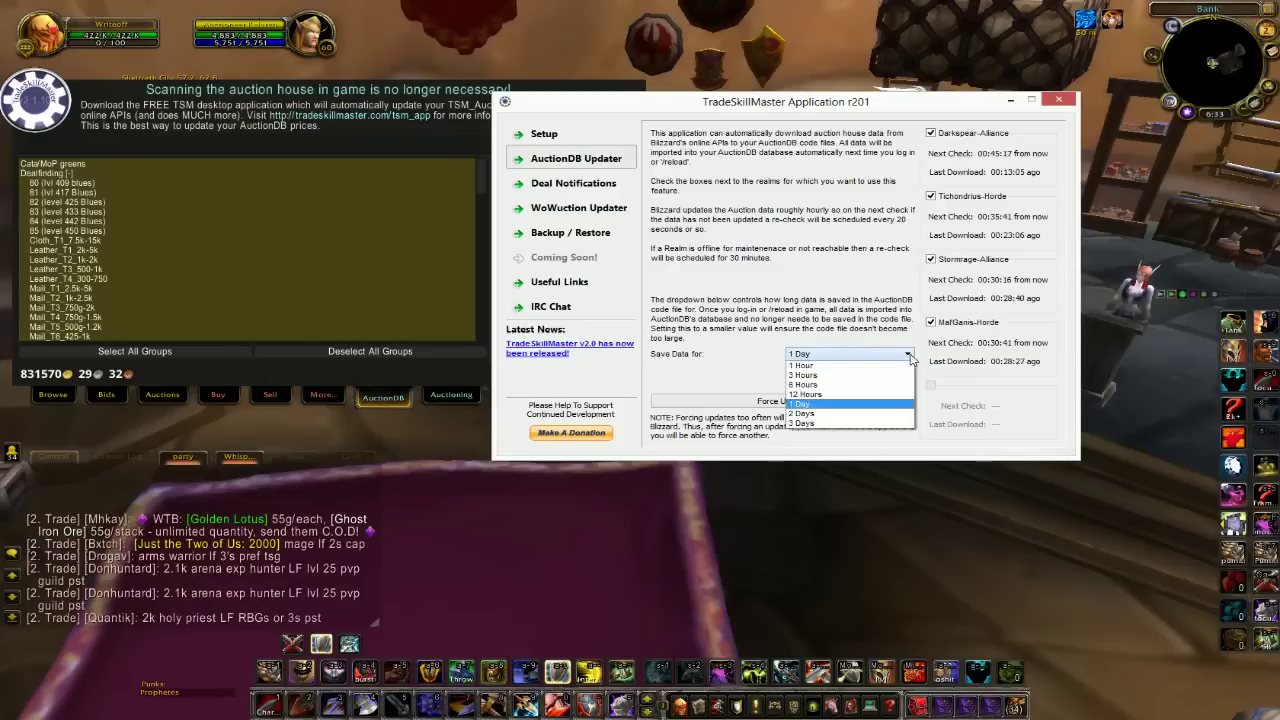
pyautogui.click(806, 404)
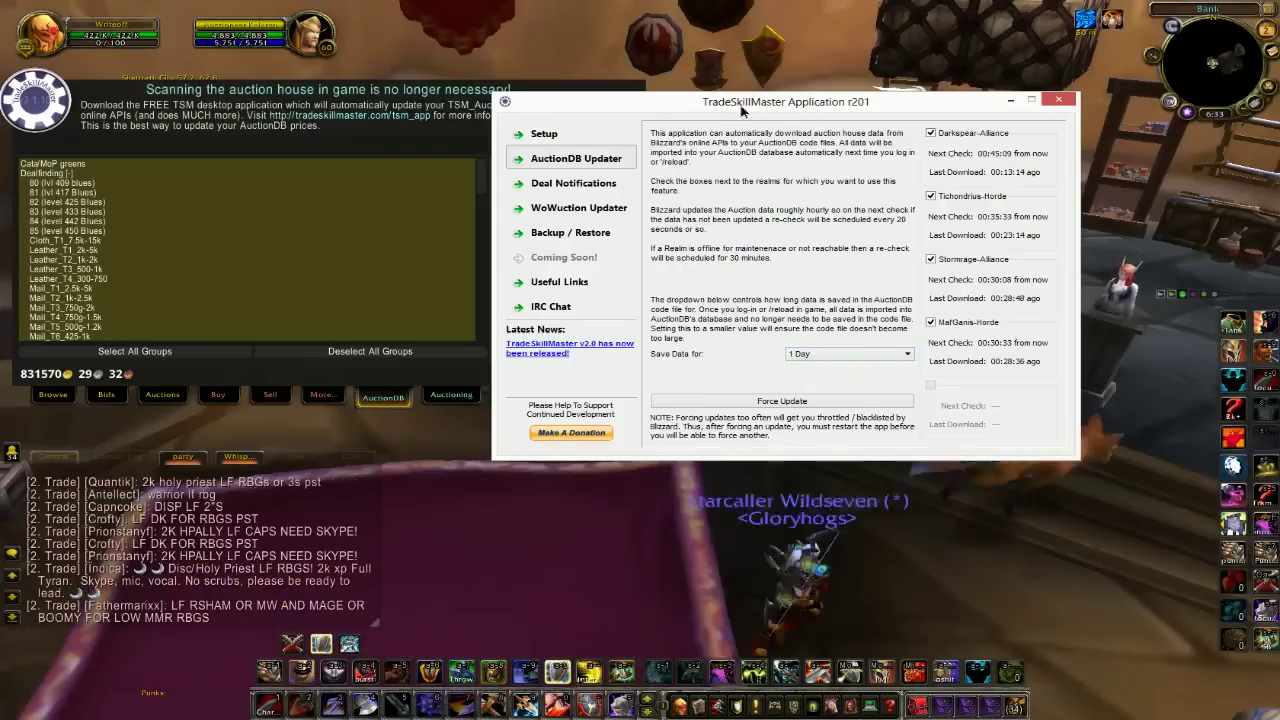
pyautogui.hotkey('alt', 'Tab')
pyautogui.moveTo(810, 373); pyautogui.dragTo(752, 298)
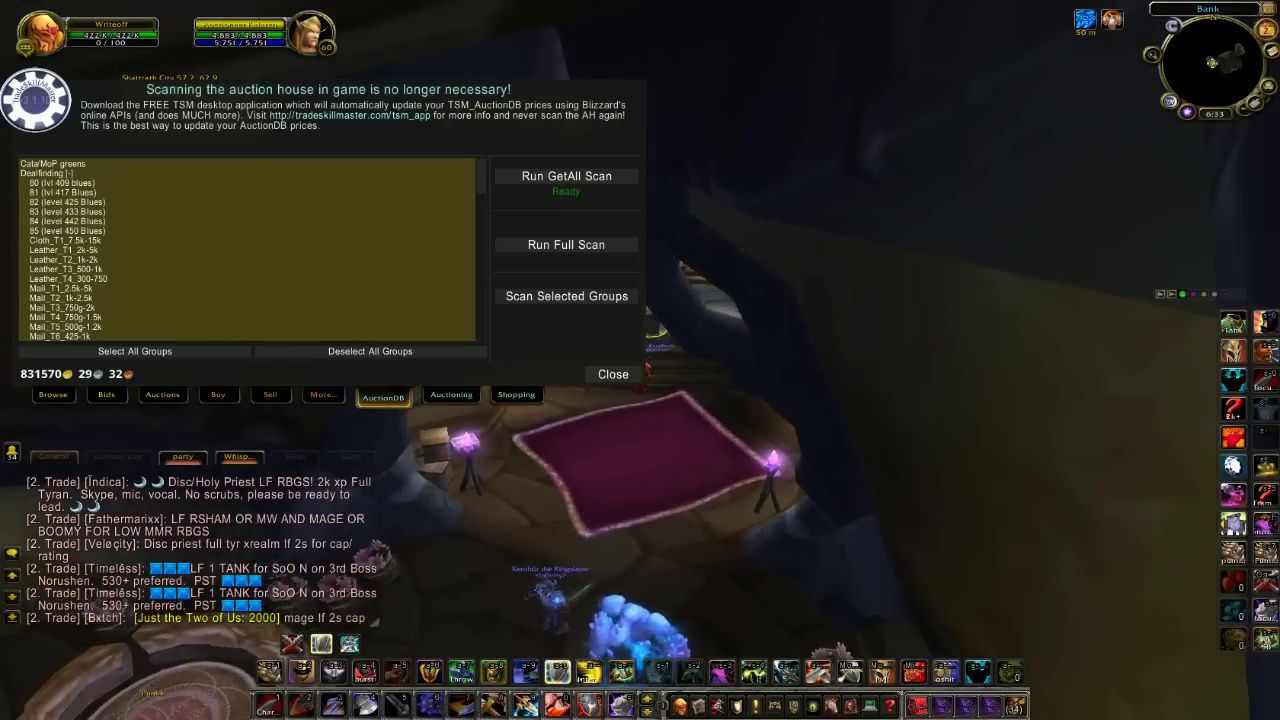
# - Close the AuctionDB scan panel, walk into the hall, and open TSM from the minimap button
pyautogui.moveTo(795, 308); pyautogui.dragTo(795, 308)
pyautogui.press('w')
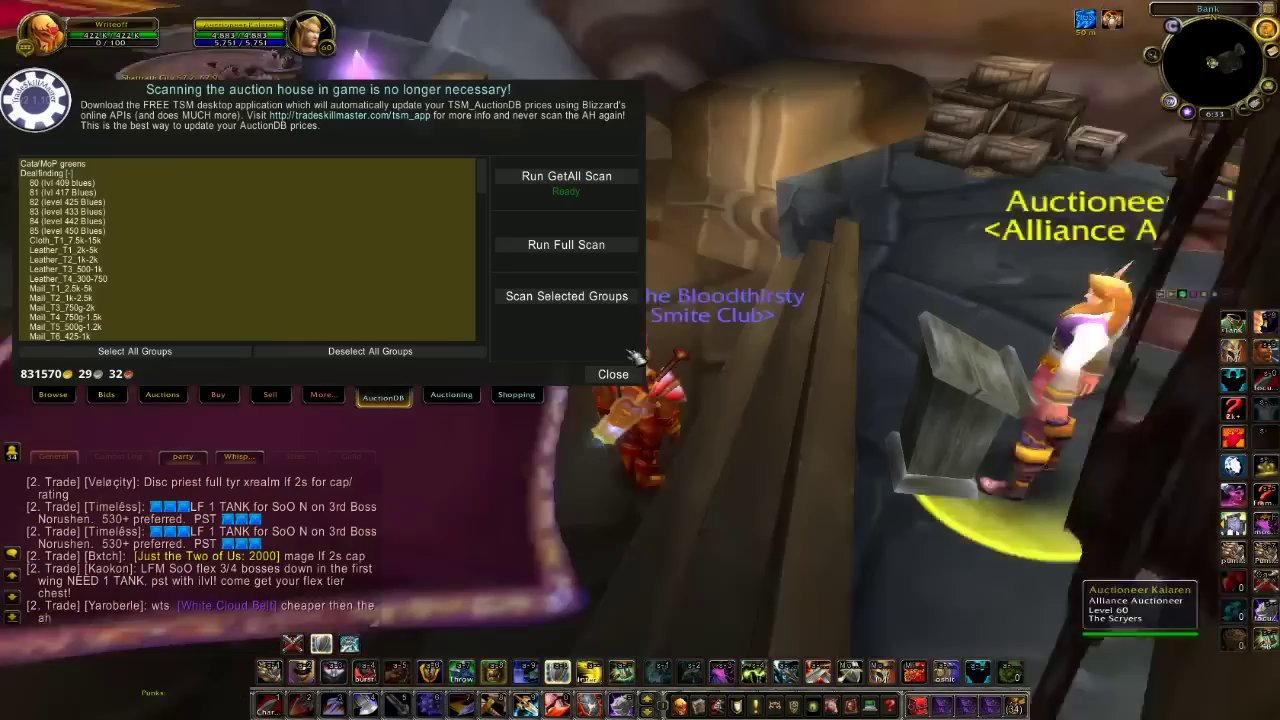
pyautogui.click(613, 374)
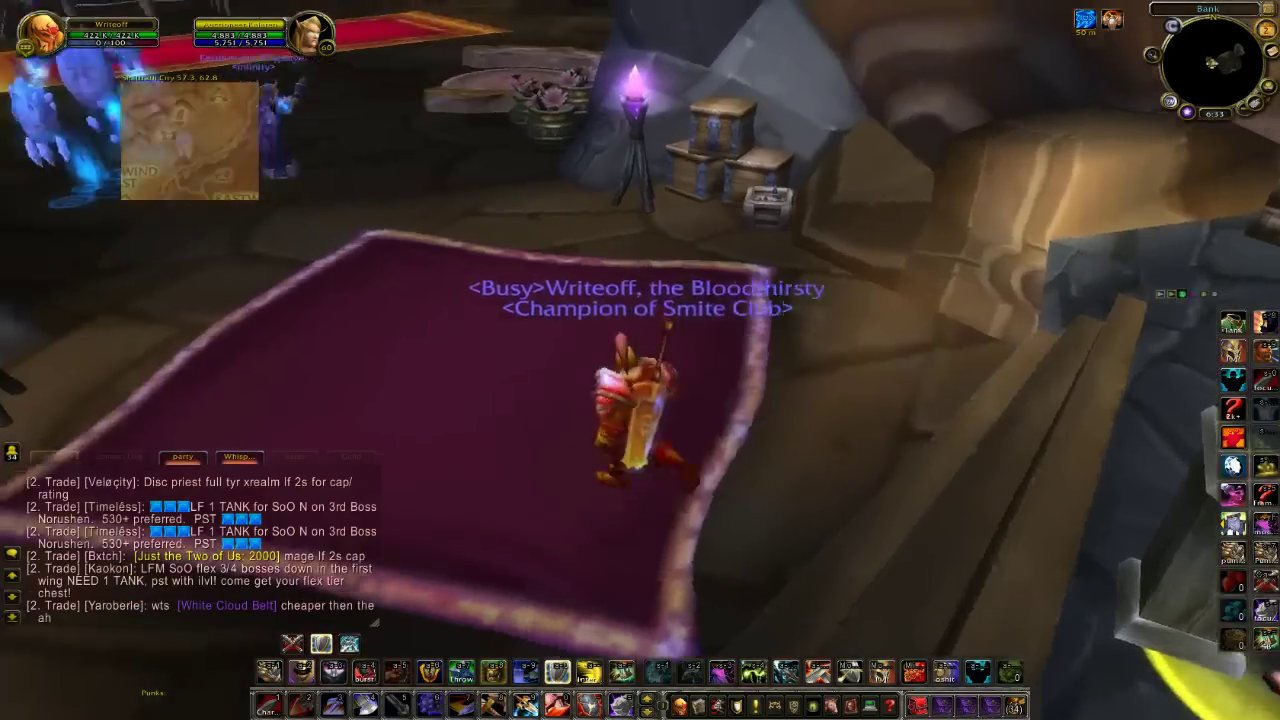
pyautogui.press('w')
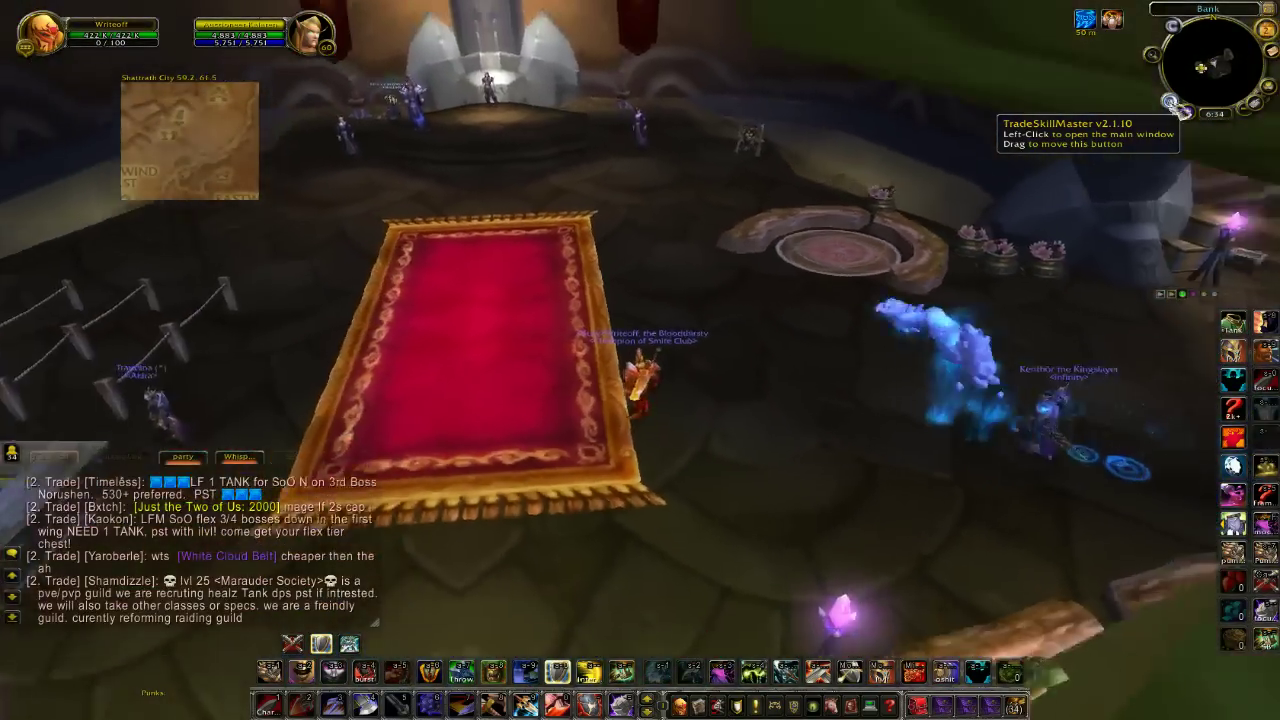
pyautogui.click(1178, 104)
pyautogui.press('w')
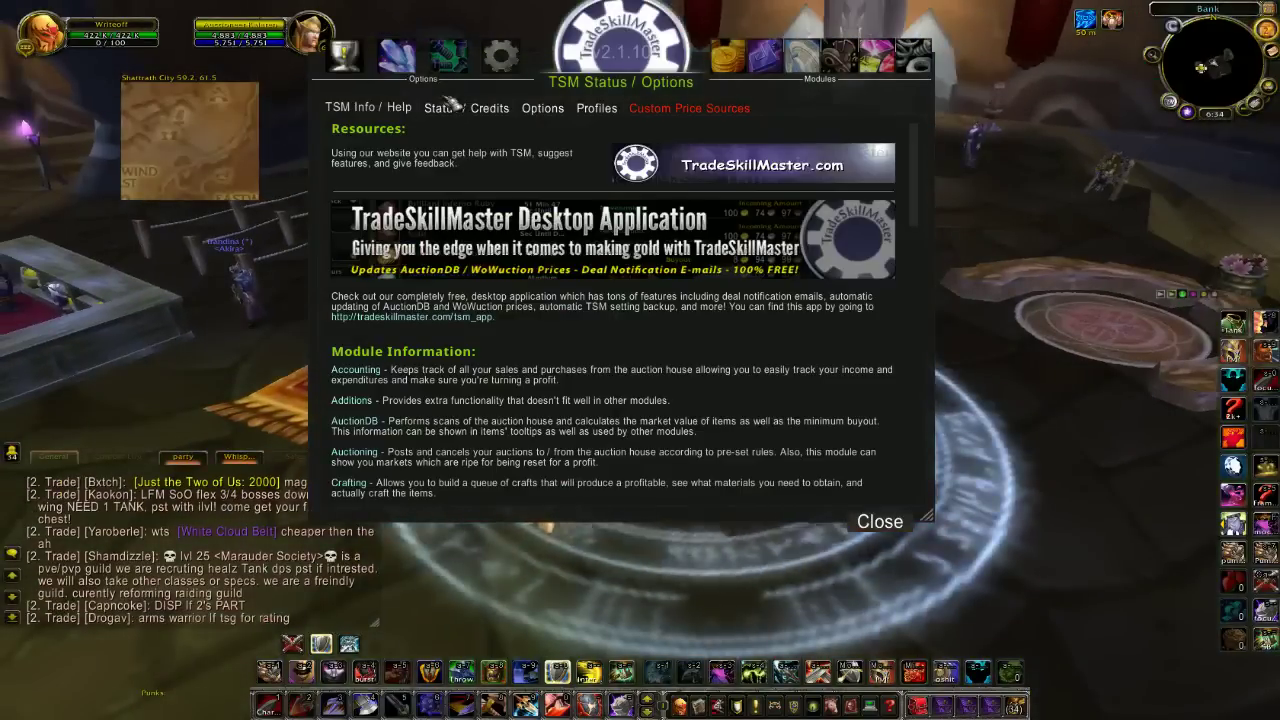
# - Create a new TSM profile named 'Writeoff' on the Profiles page
pyautogui.click(600, 110)
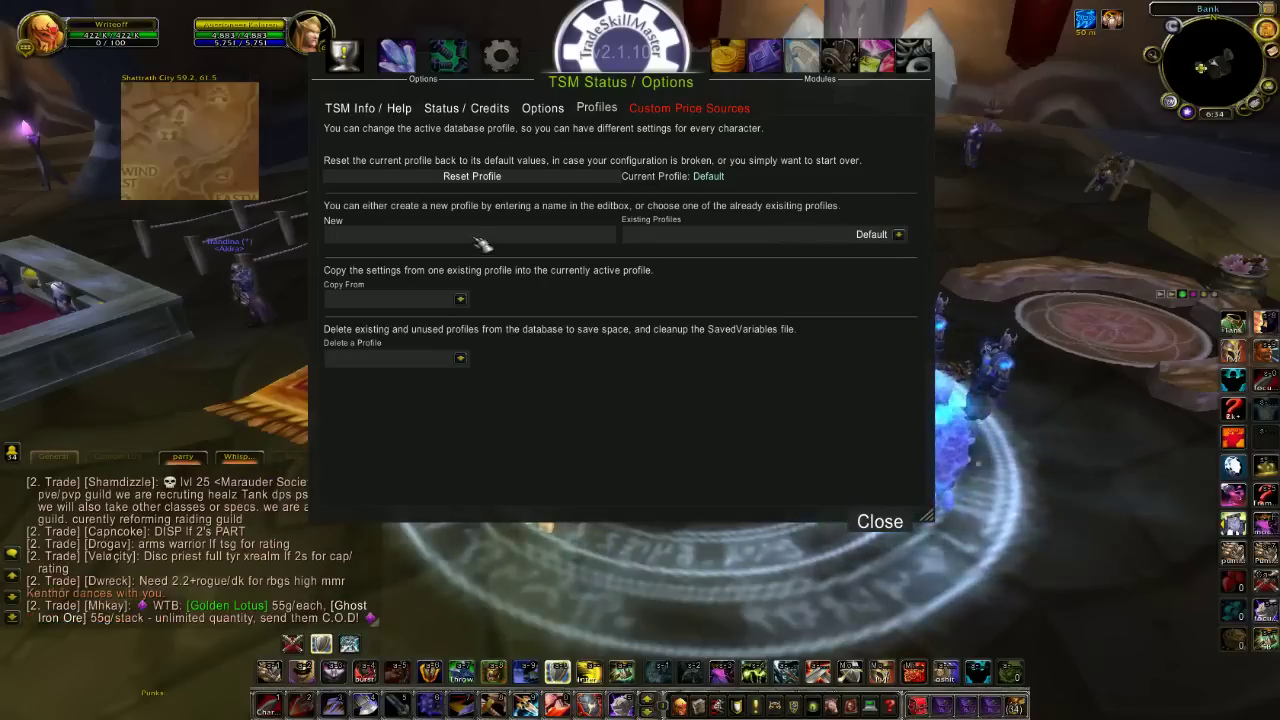
pyautogui.write('Writeoff')
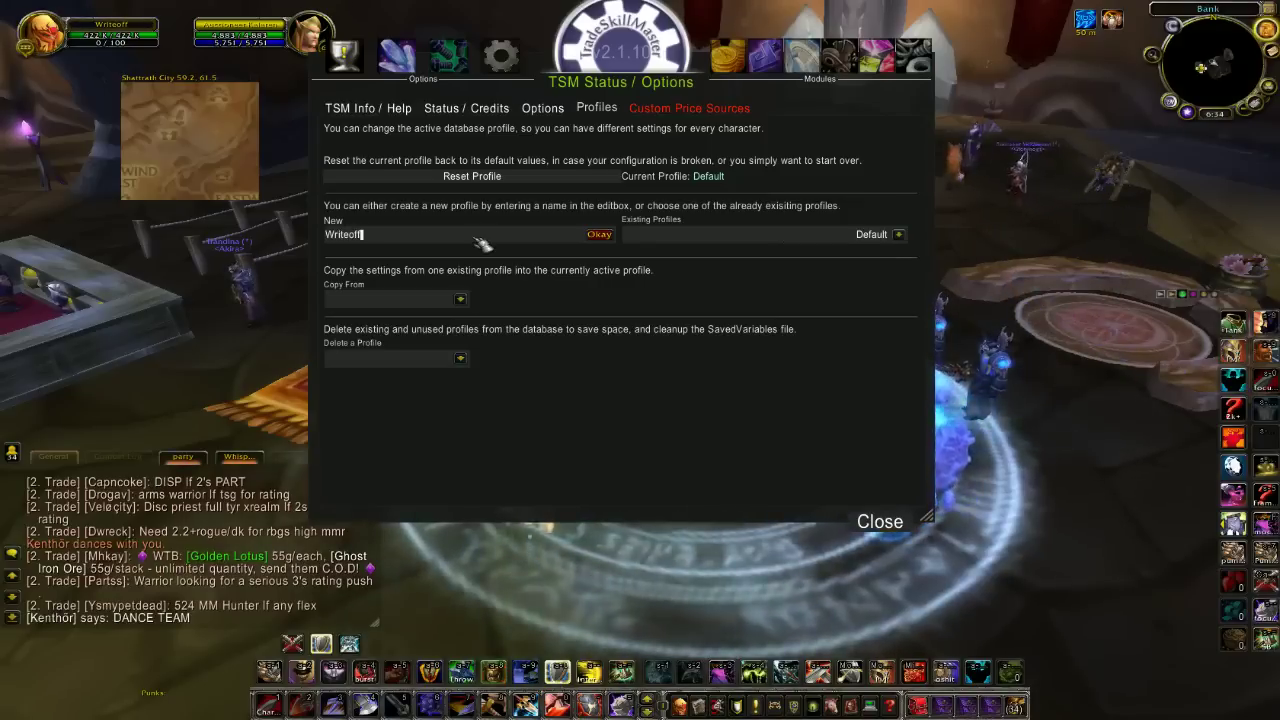
pyautogui.press('Return')
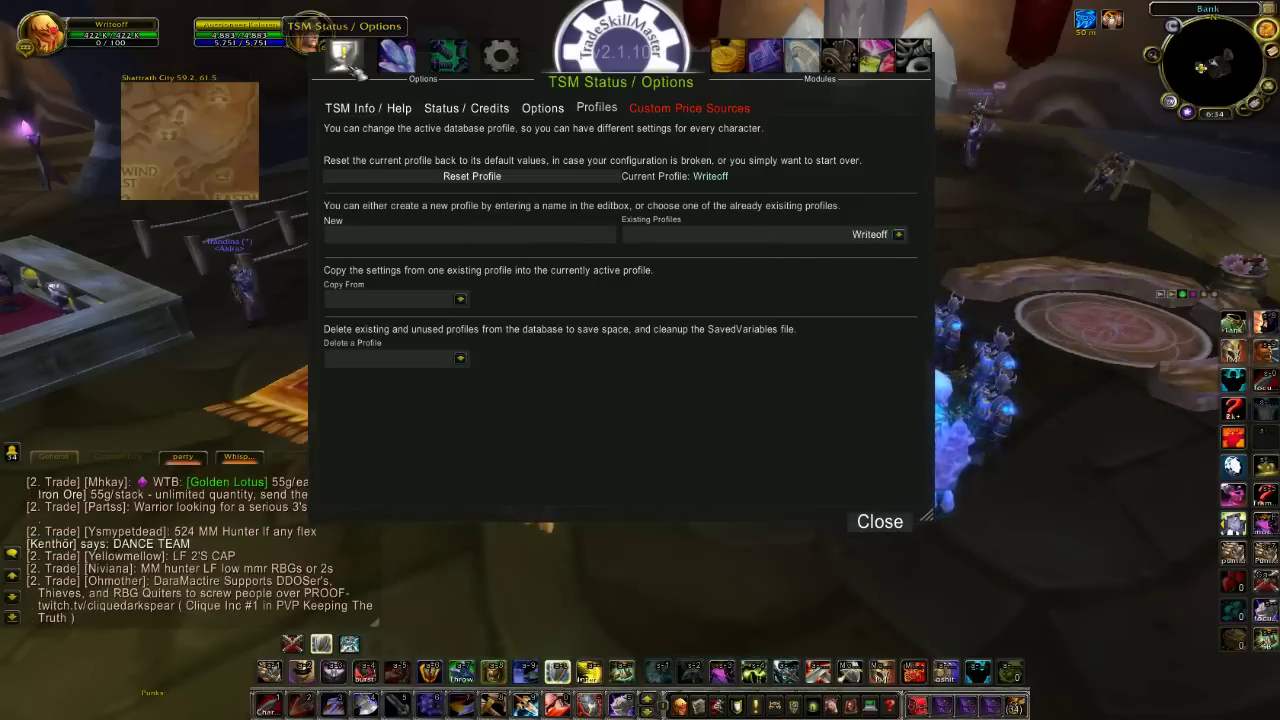
# - Browse the Groups and Profiles pages, ending on TSM Info / Help
pyautogui.click(408, 58)
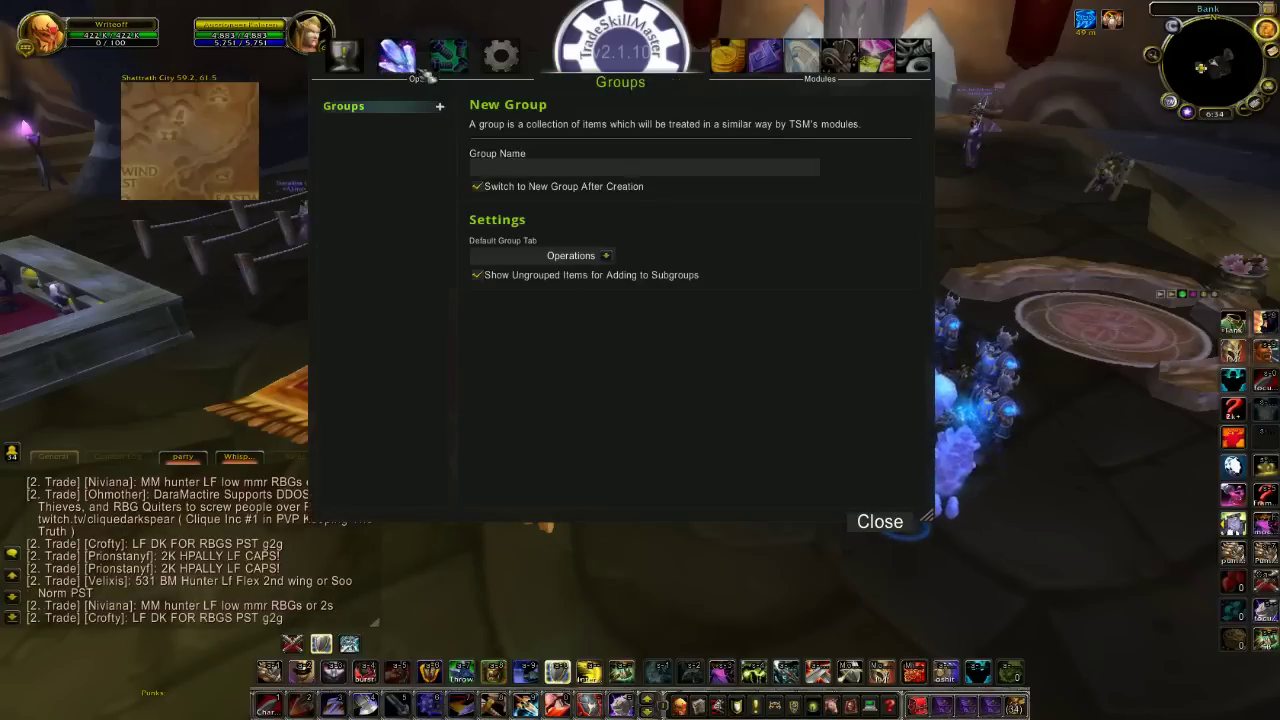
pyautogui.click(362, 62)
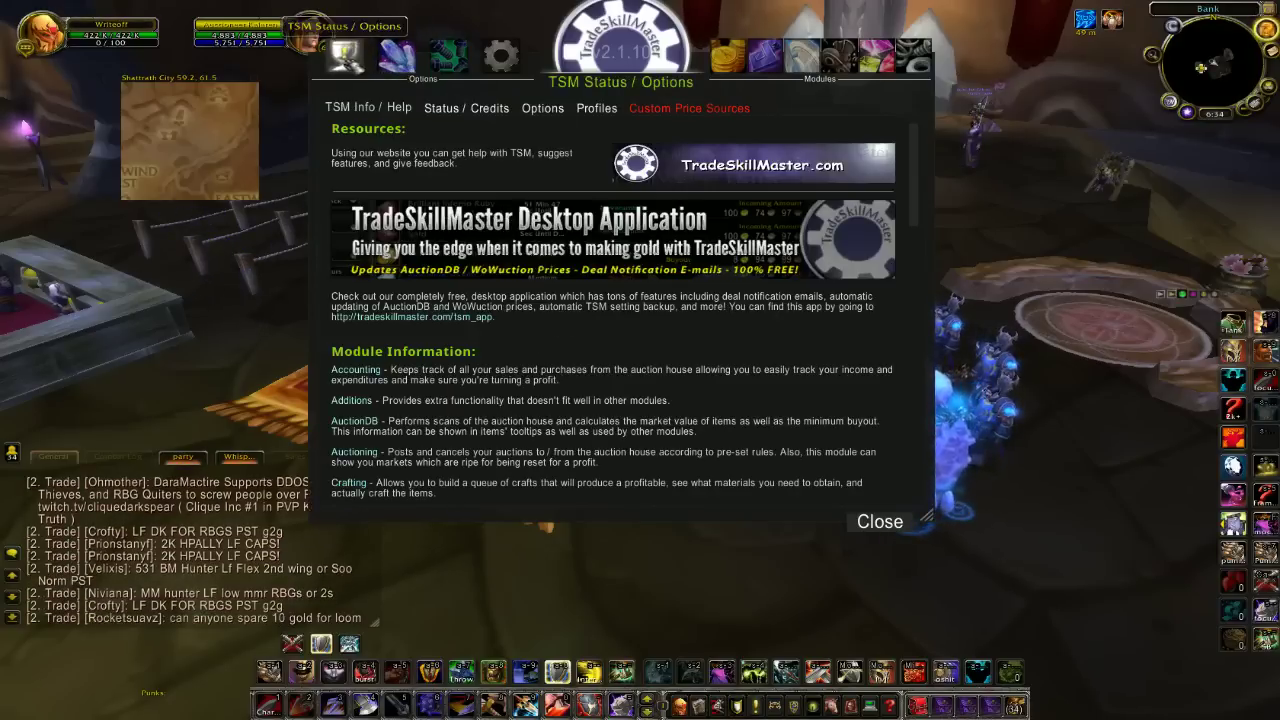
pyautogui.click(597, 108)
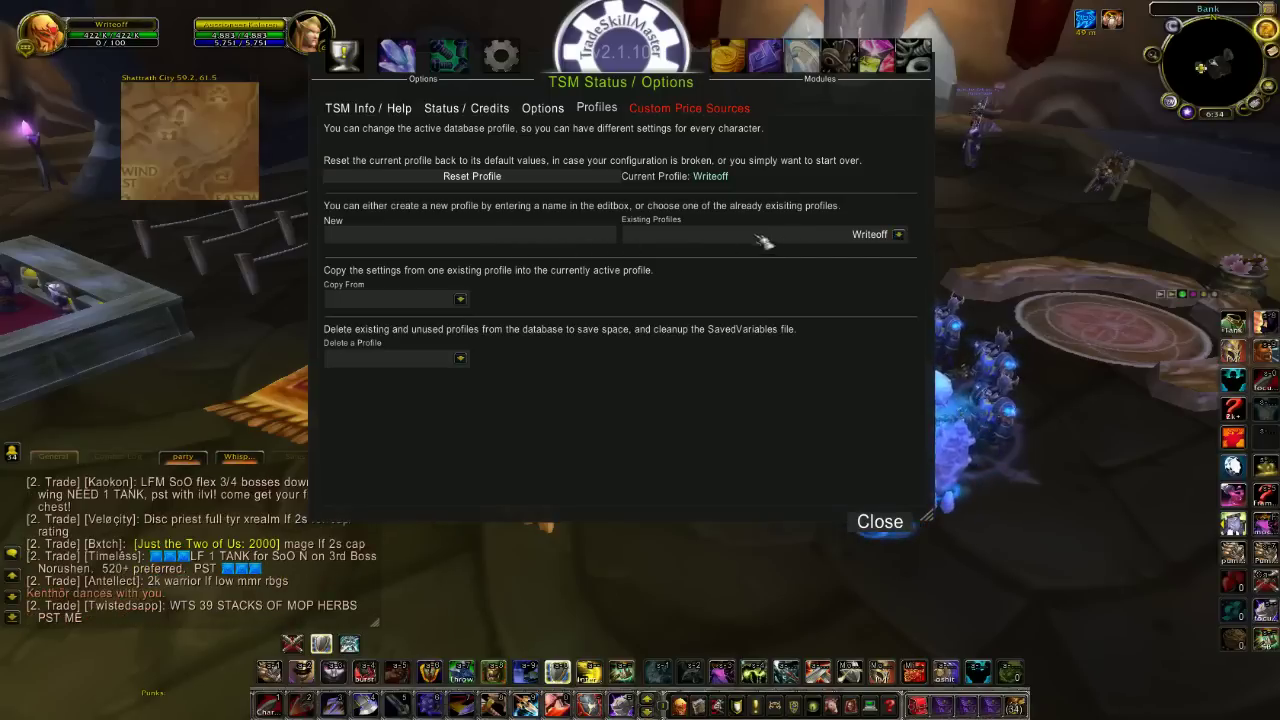
pyautogui.click(367, 108)
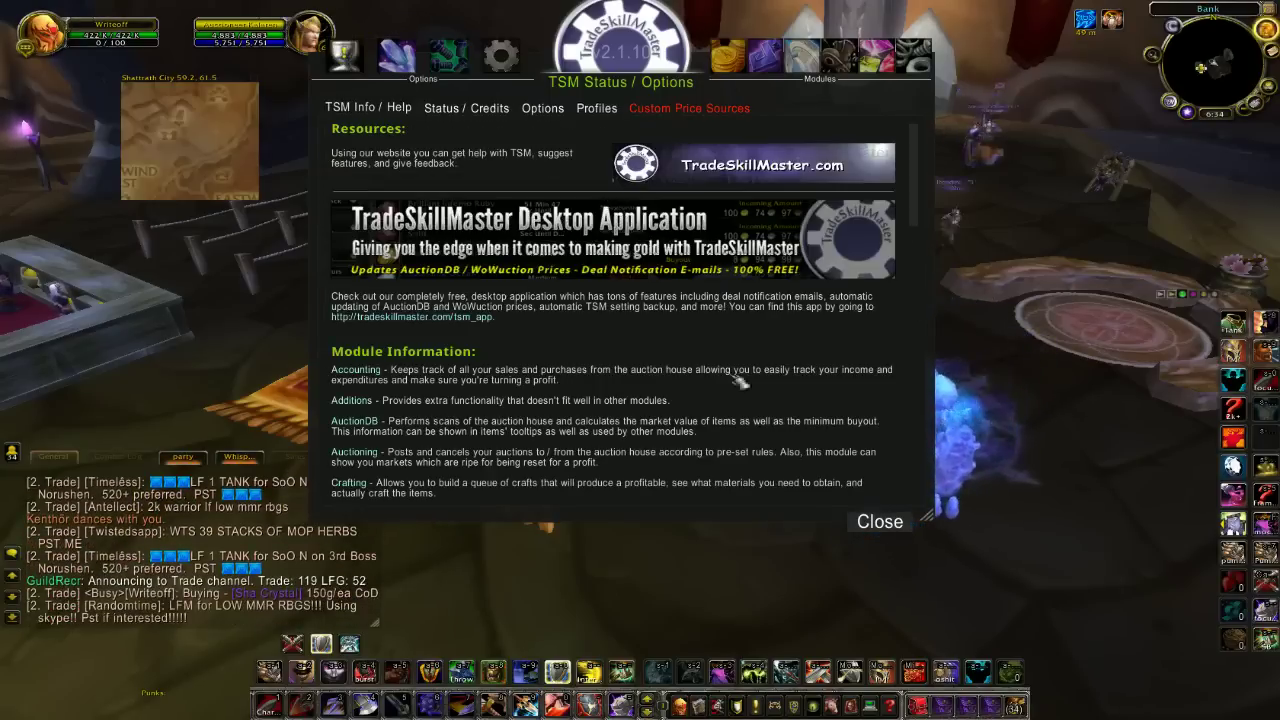